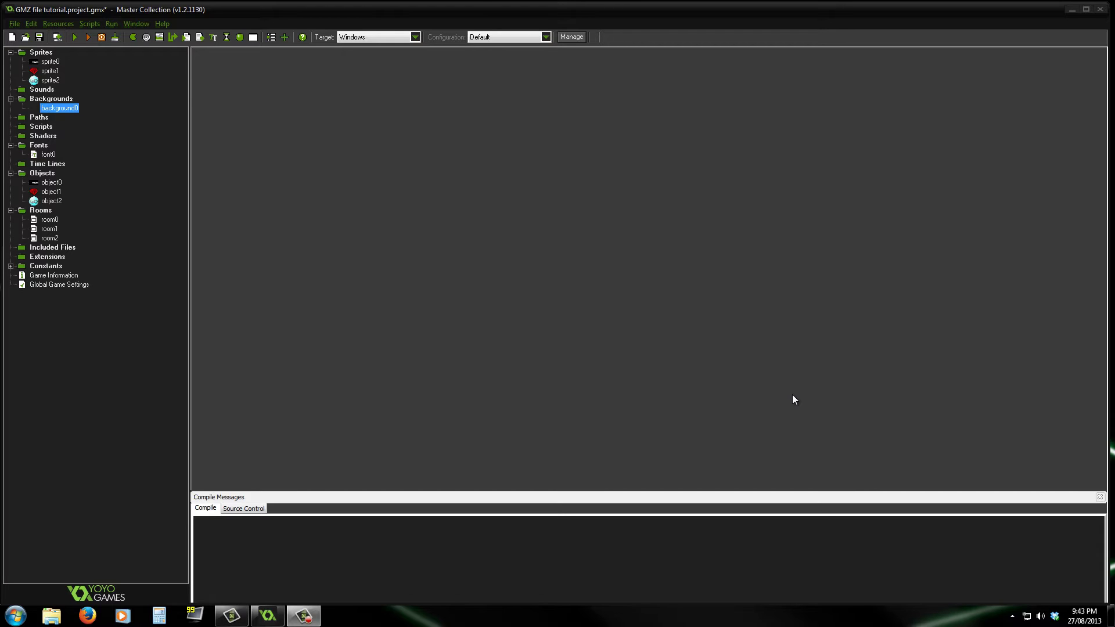
Step: Look through the Edit and File menus, then close them
left_click(31, 23)
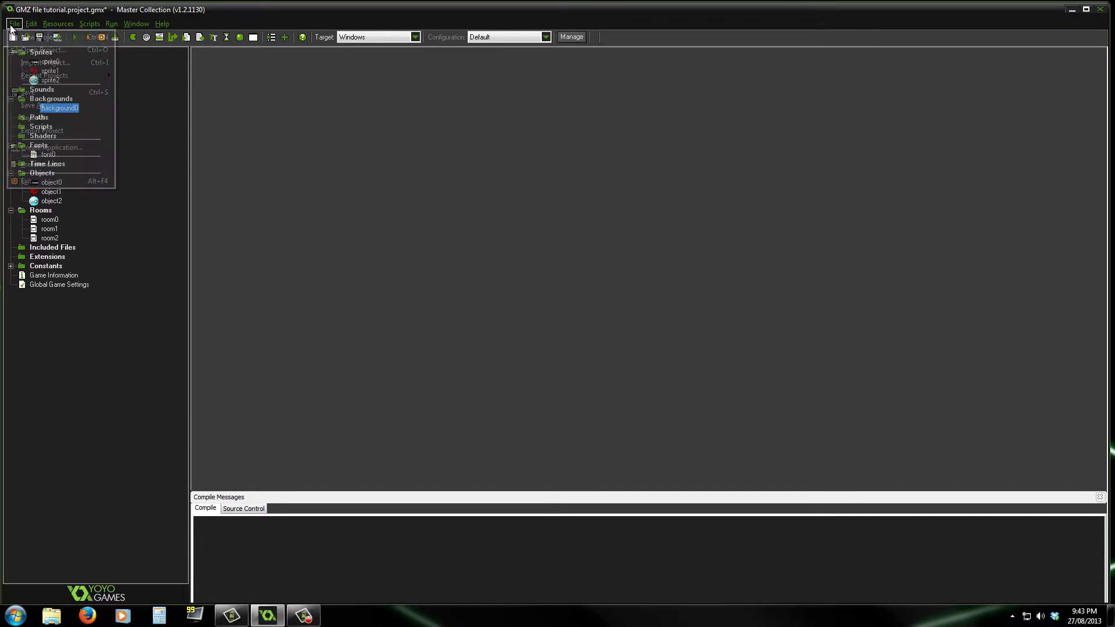
key("Left")
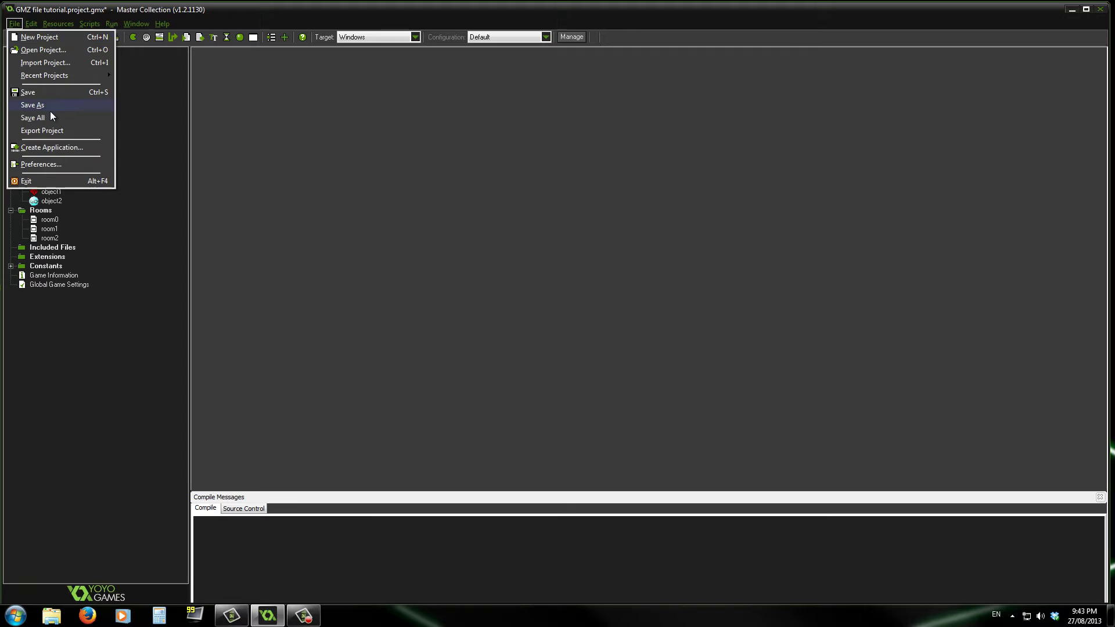
left_click(278, 17)
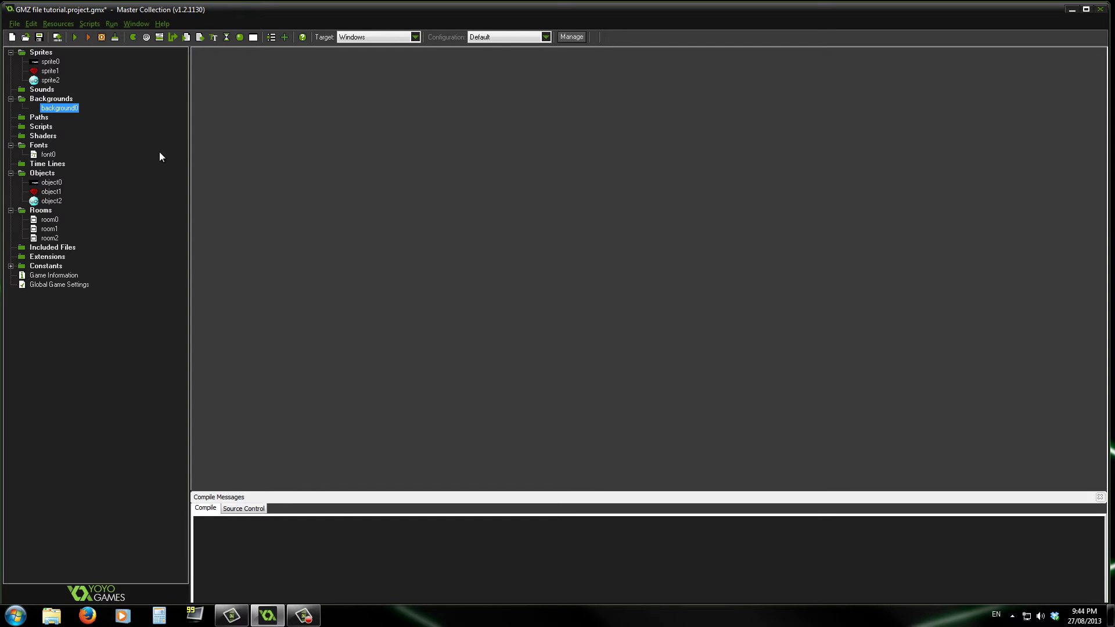
Step: Open room0 in the room editor, then confirm with the checkmark to close it
double_click(49, 219)
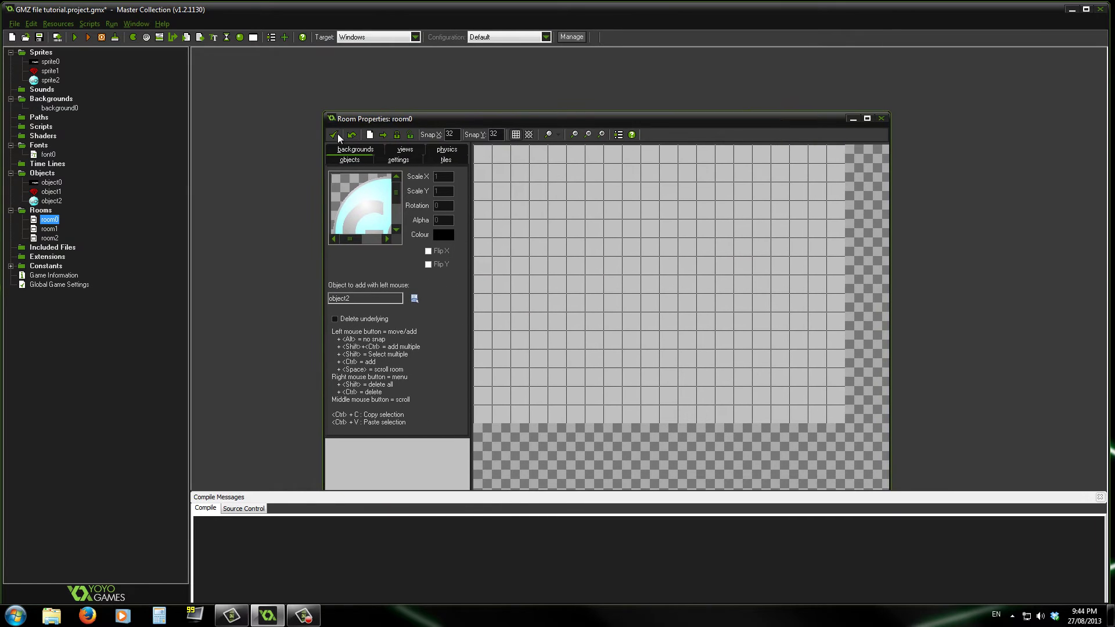
left_click(334, 134)
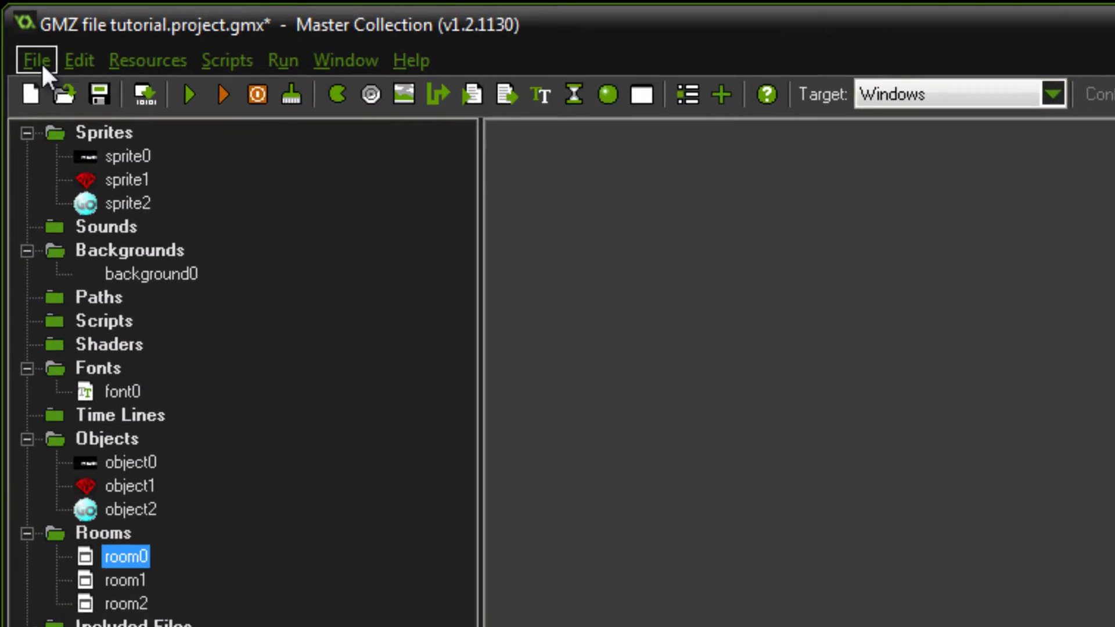
Step: Export the project to the Desktop as GMZ file tutorial.gmz
left_click(14, 23)
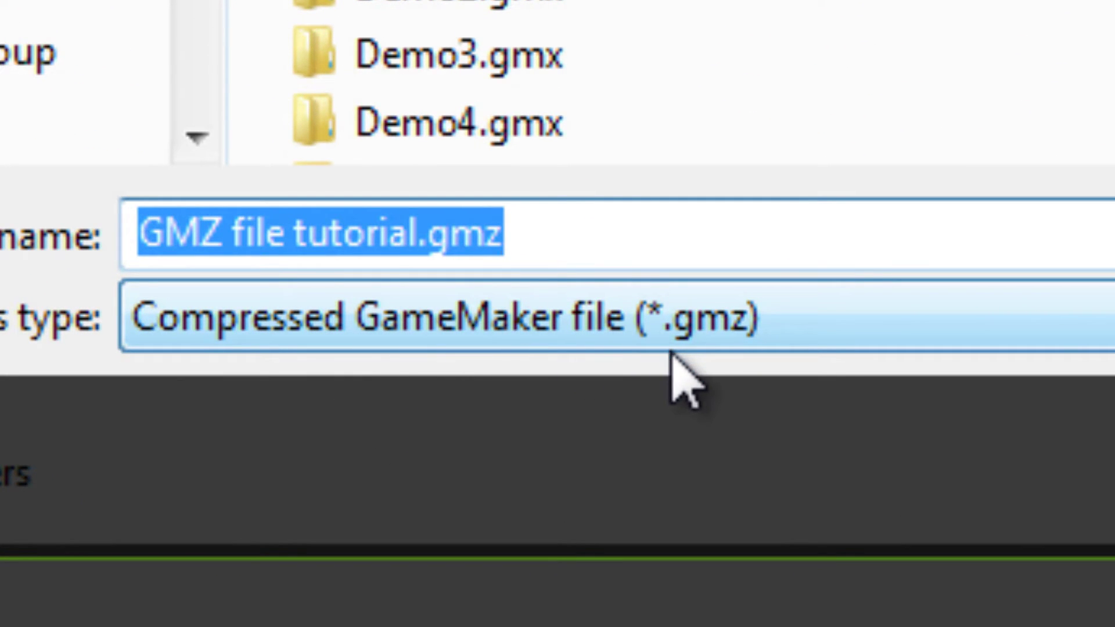
left_click(619, 232)
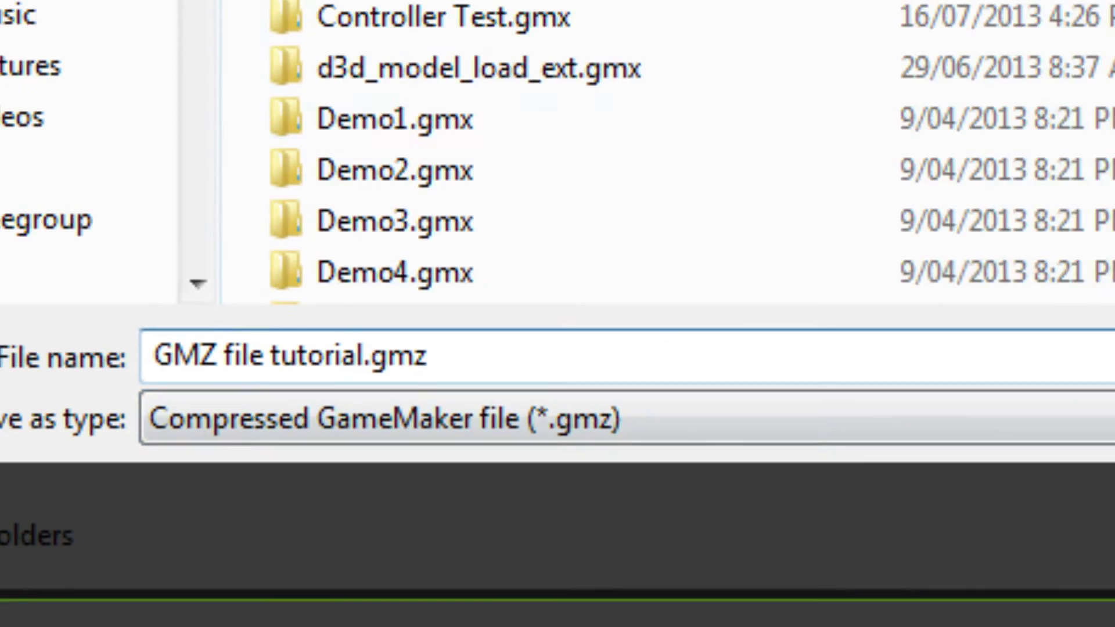
left_click(104, 99)
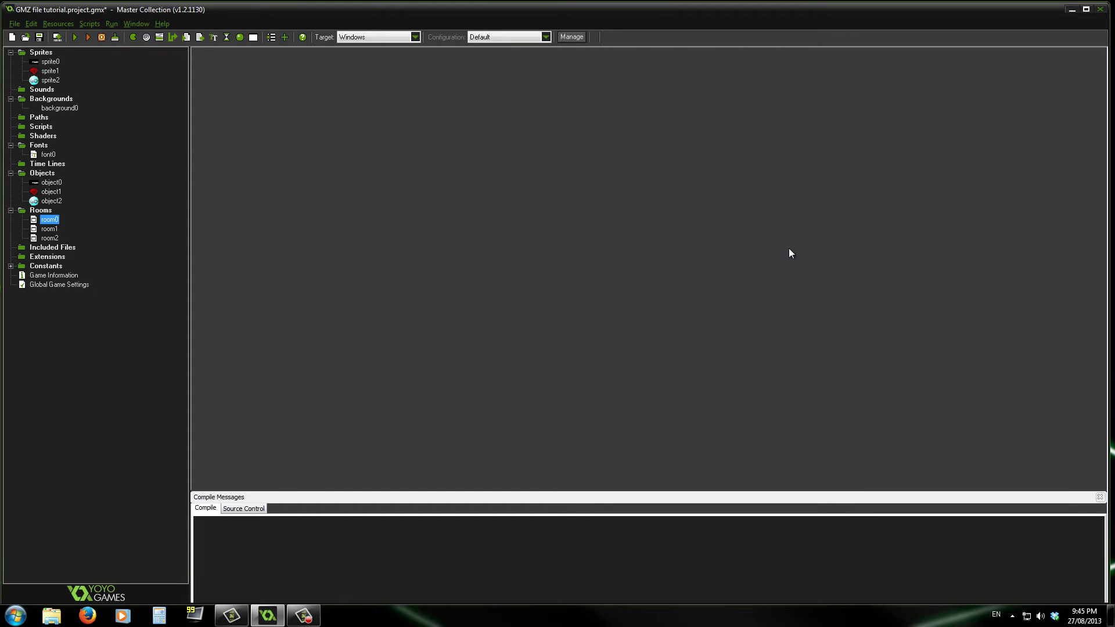
Step: Quit GameMaker, saving the project, then reposition the GMZ file icon on the desktop
left_click(1098, 9)
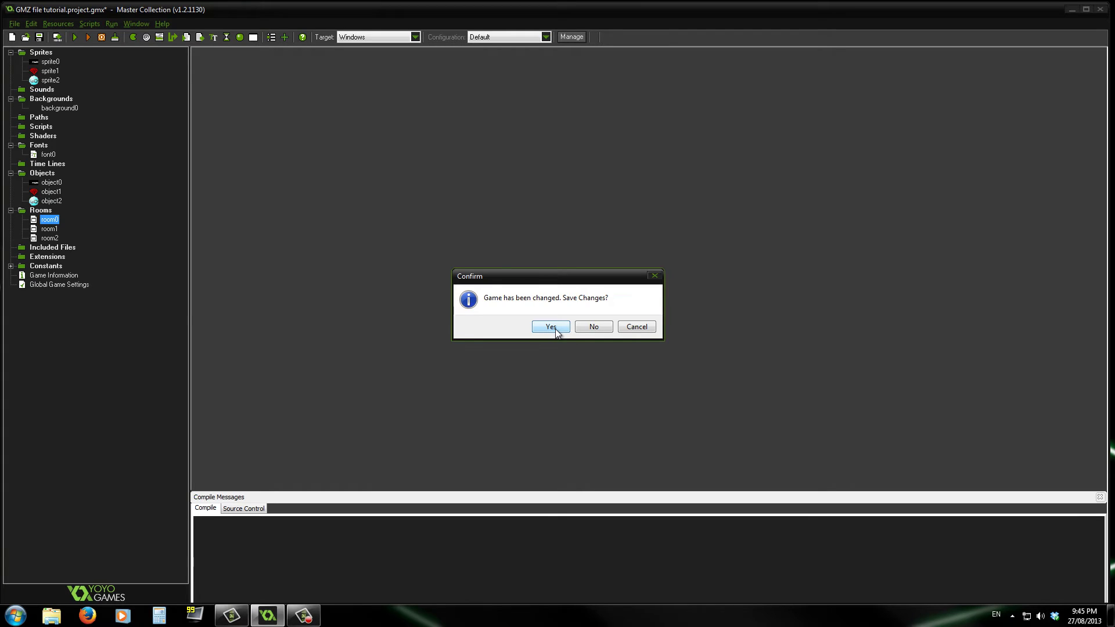
left_click(550, 327)
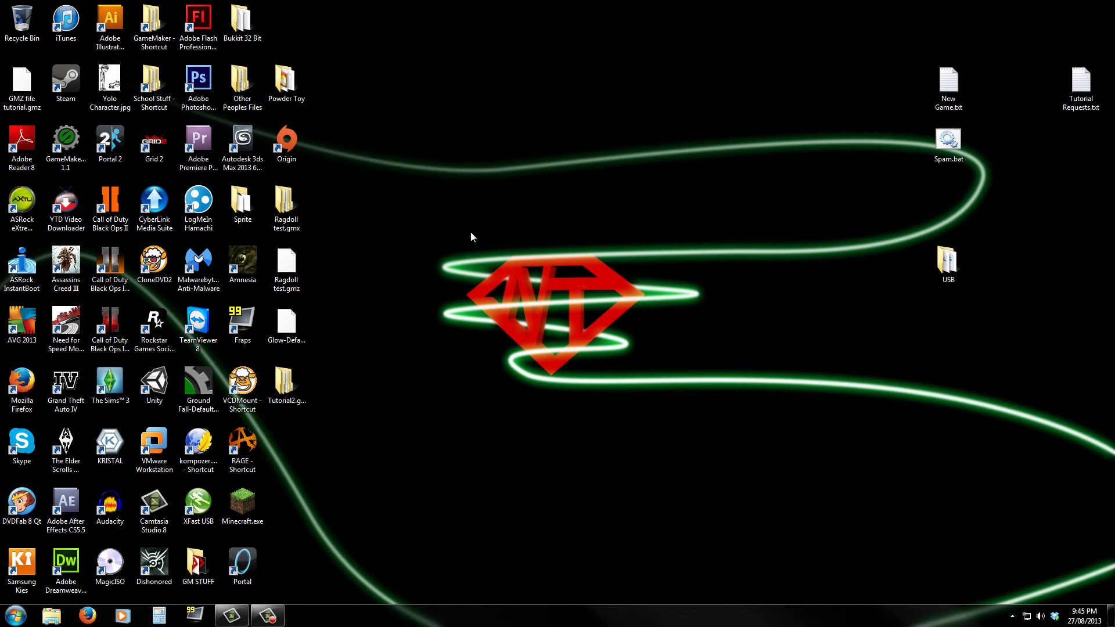
left_click_drag(21, 81, 413, 266)
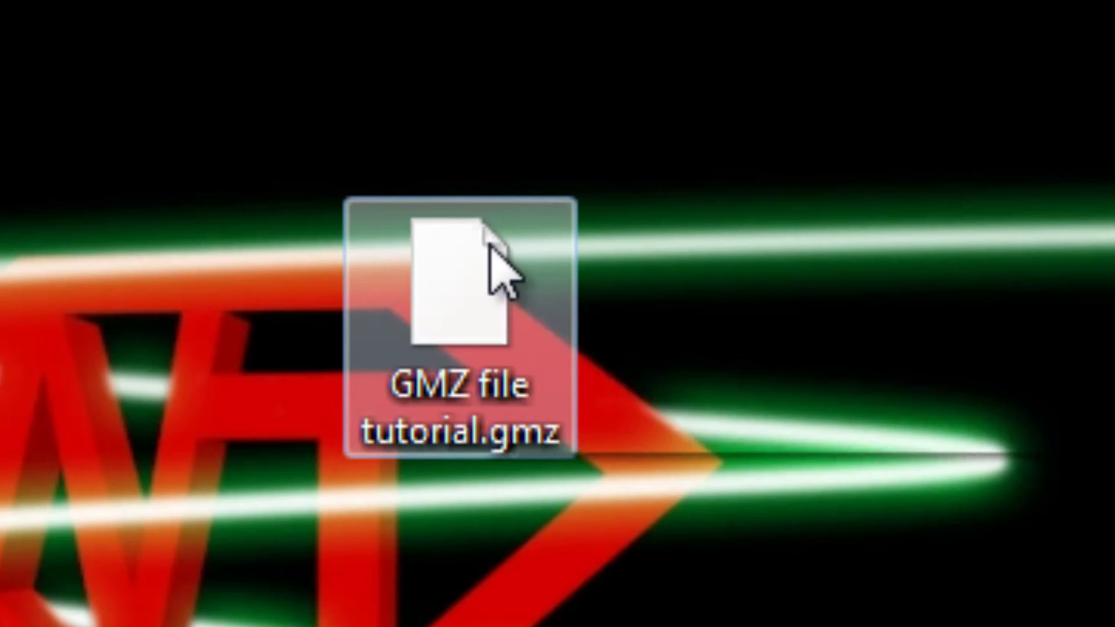
left_click_drag(490, 244, 112, 199)
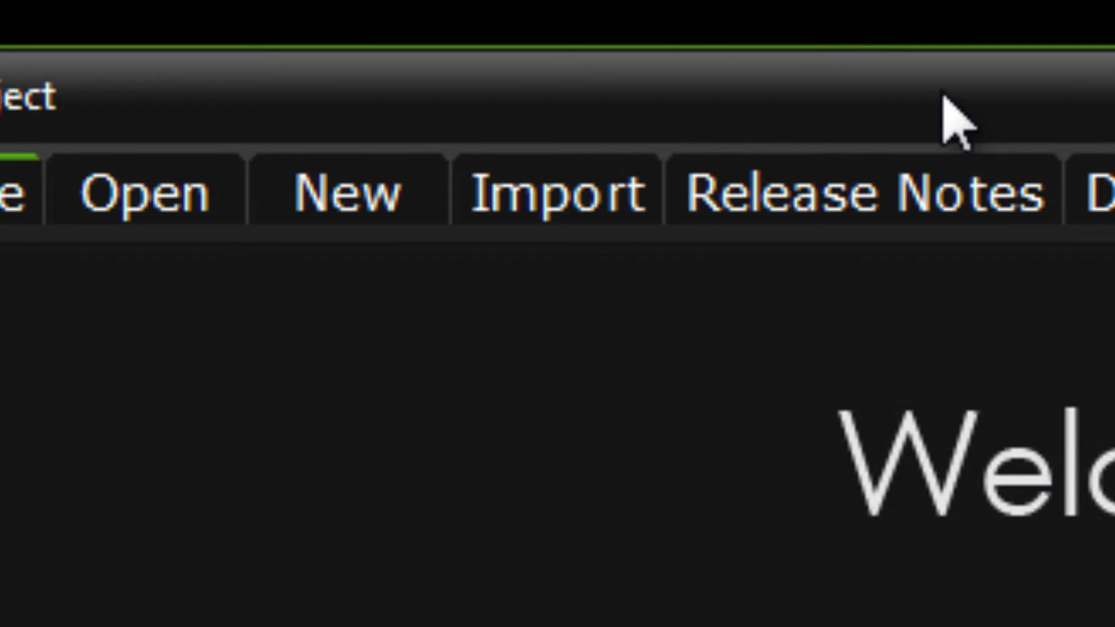
Step: Switch to importing a project, keep the *.gmz filter, and browse for the import file
left_click(594, 227)
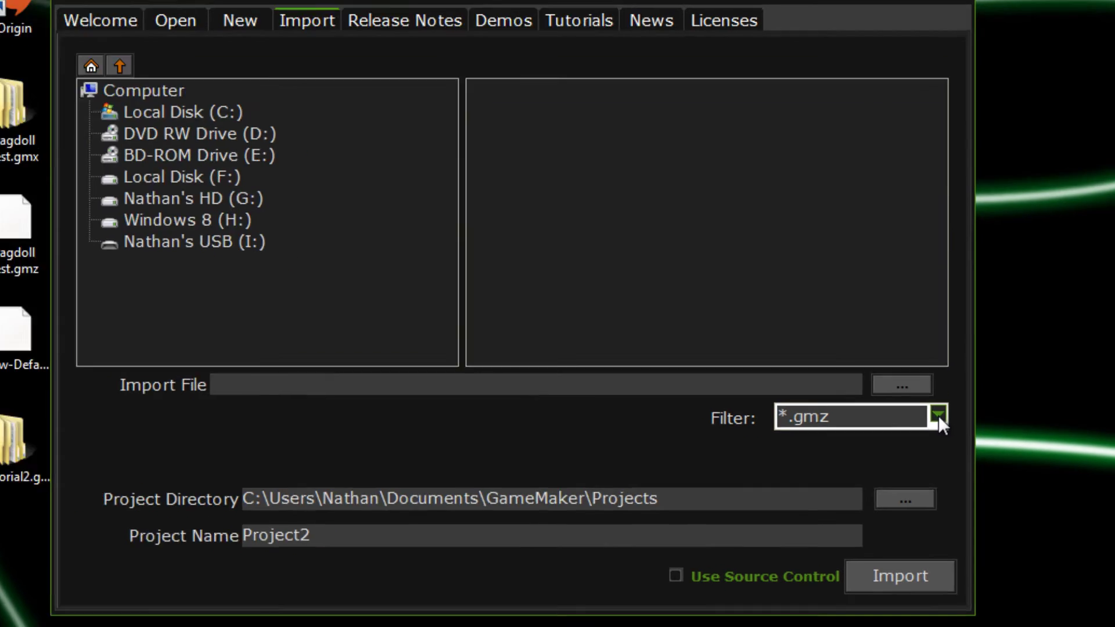
left_click(940, 424)
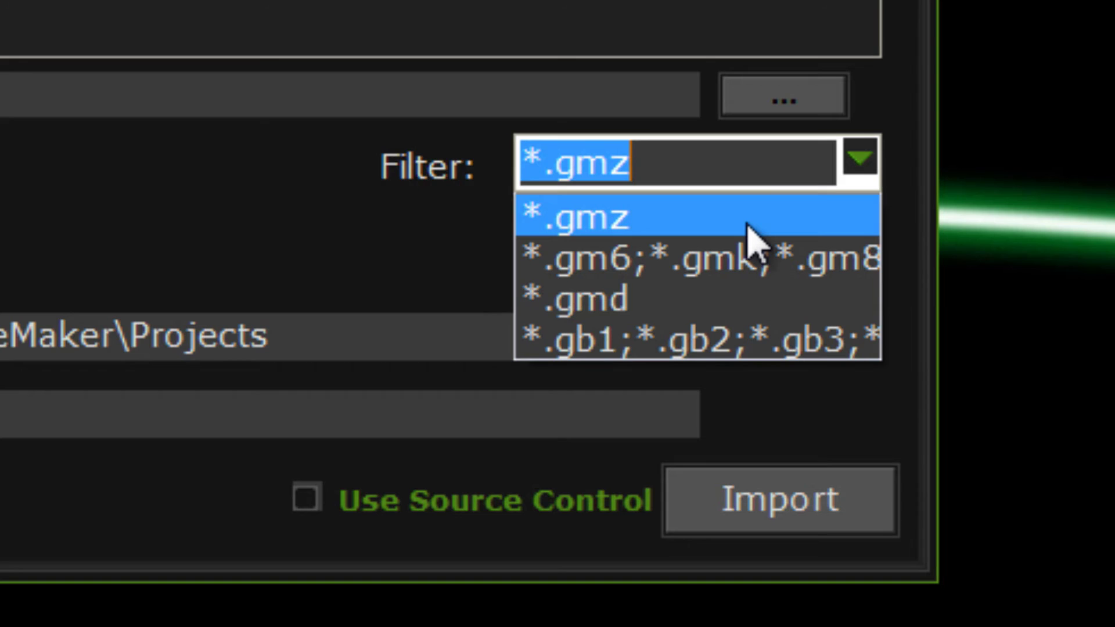
left_click(736, 220)
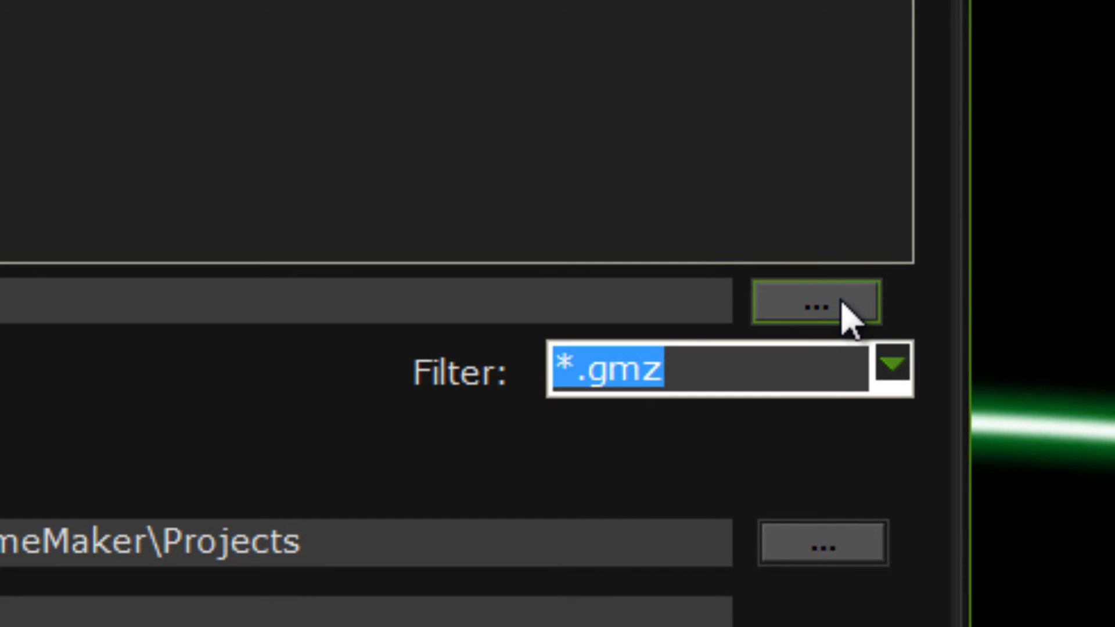
left_click(845, 310)
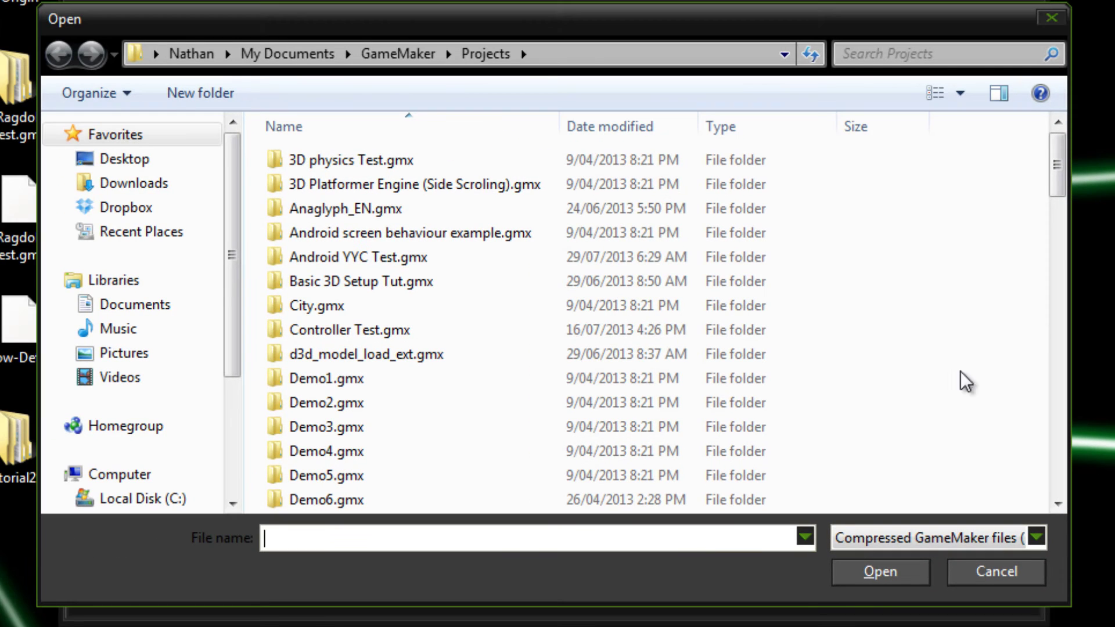
Step: Select GMZ file tutorial.gmz from the Desktop as the file to import
left_click(139, 165)
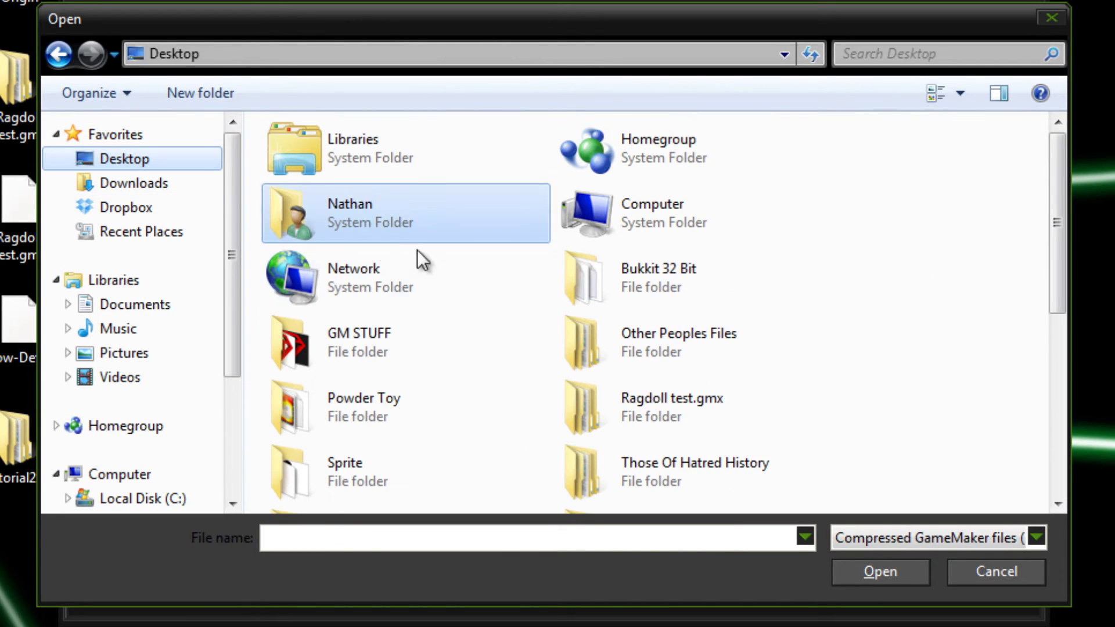
left_click_drag(1061, 191, 1081, 401)
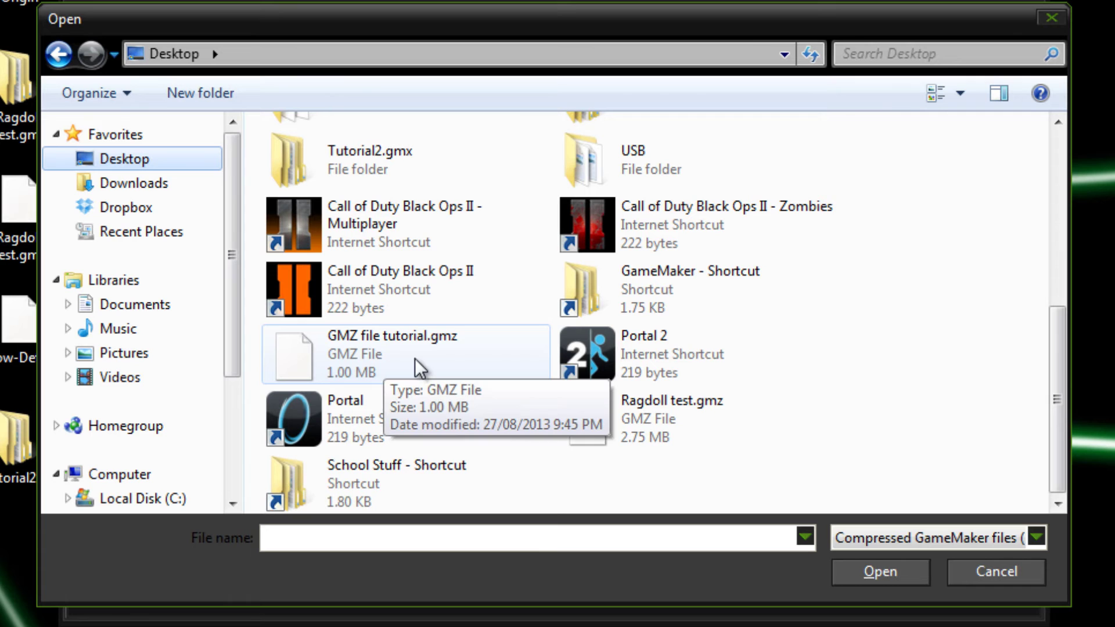
left_click(319, 355)
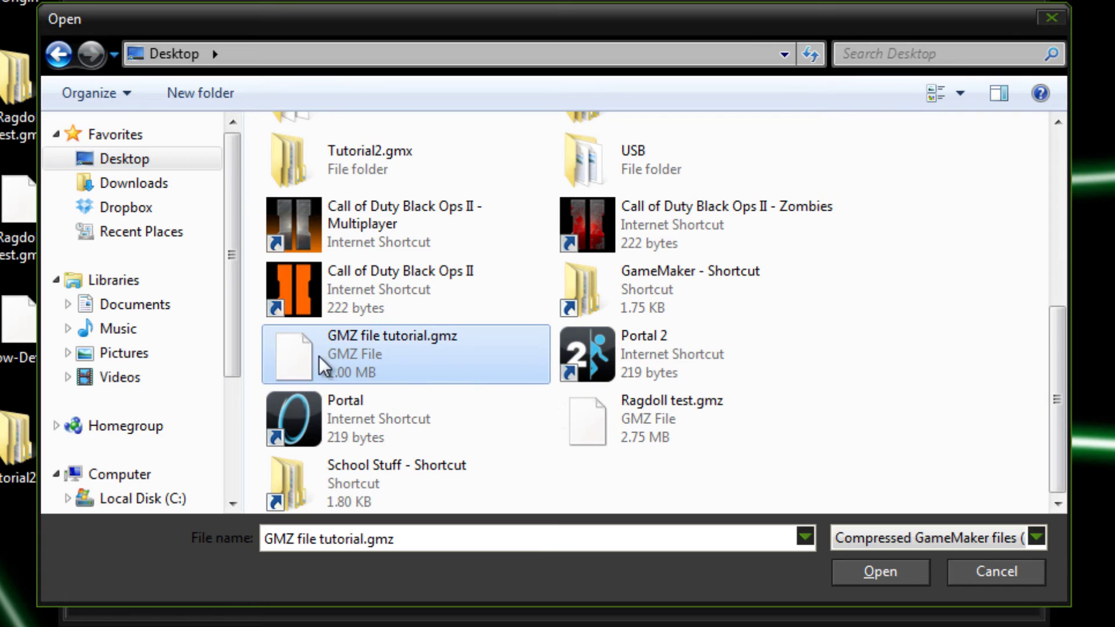
left_click(880, 577)
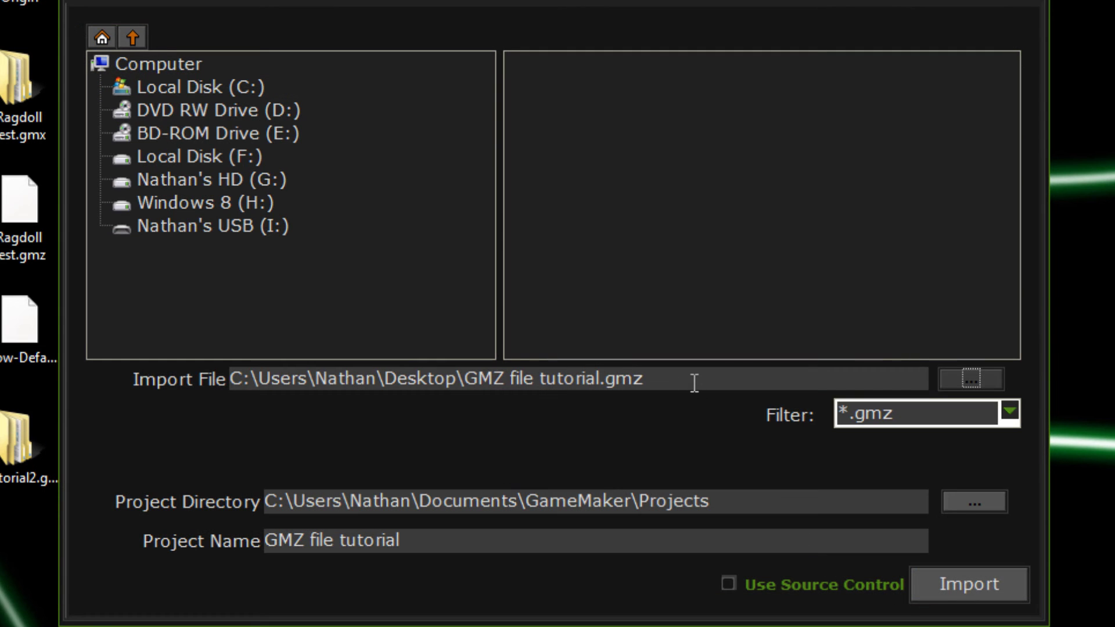
Step: Import GMZ file tutorial.gmz as a project
left_click(694, 381)
left_click(590, 538)
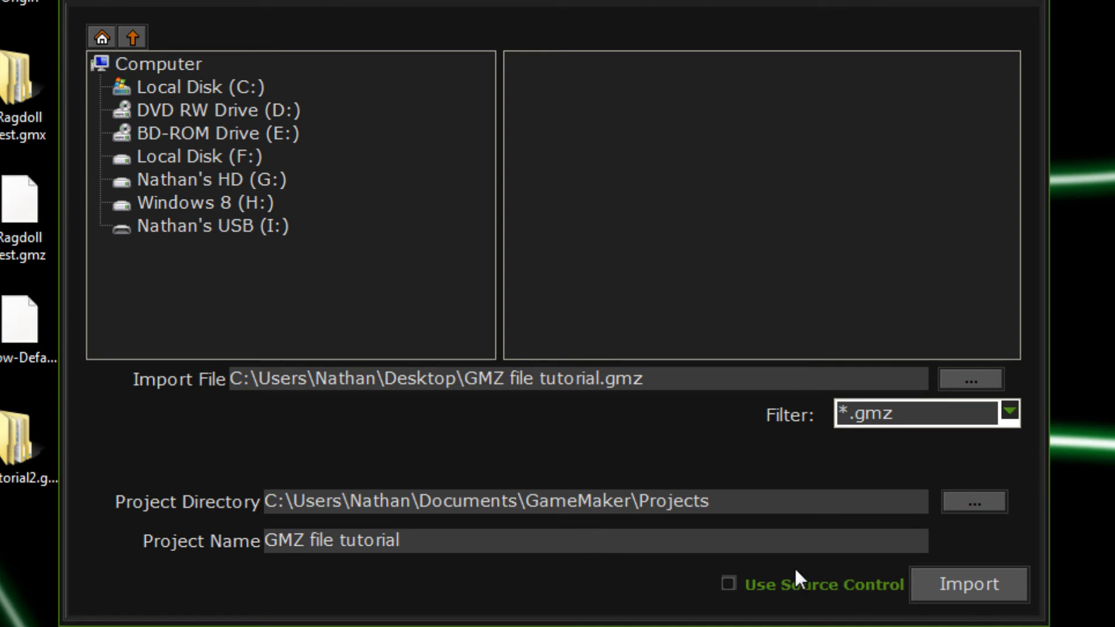
left_click(960, 588)
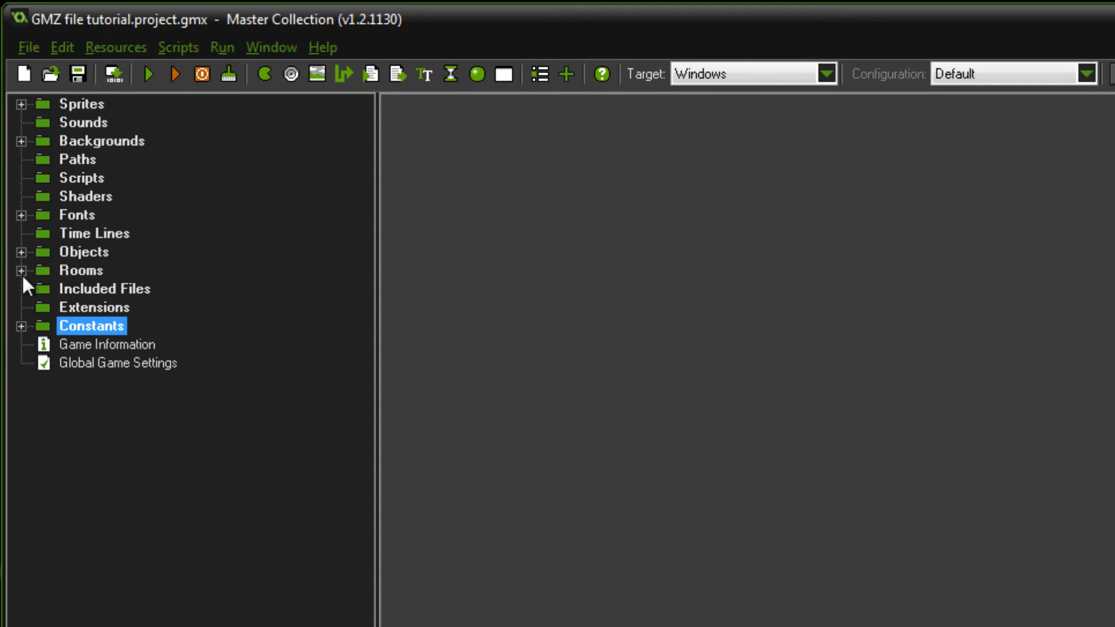
Step: Expand the Rooms, Objects, Fonts, Backgrounds and Sprites folders in the resource tree
left_click(21, 270)
left_click(20, 252)
left_click(21, 215)
left_click(21, 141)
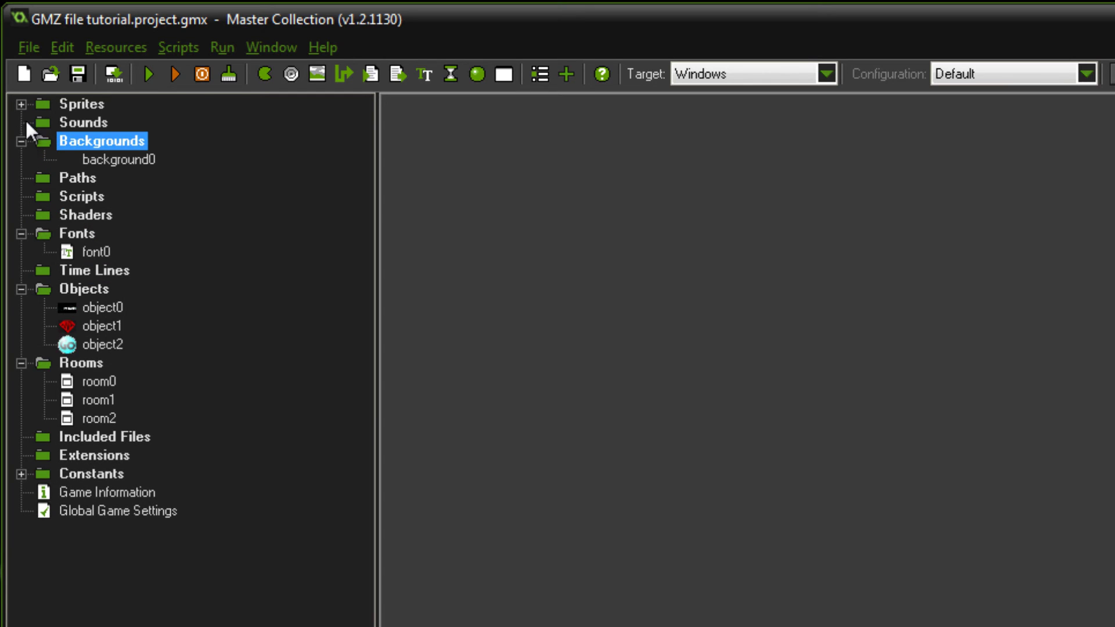
left_click(21, 104)
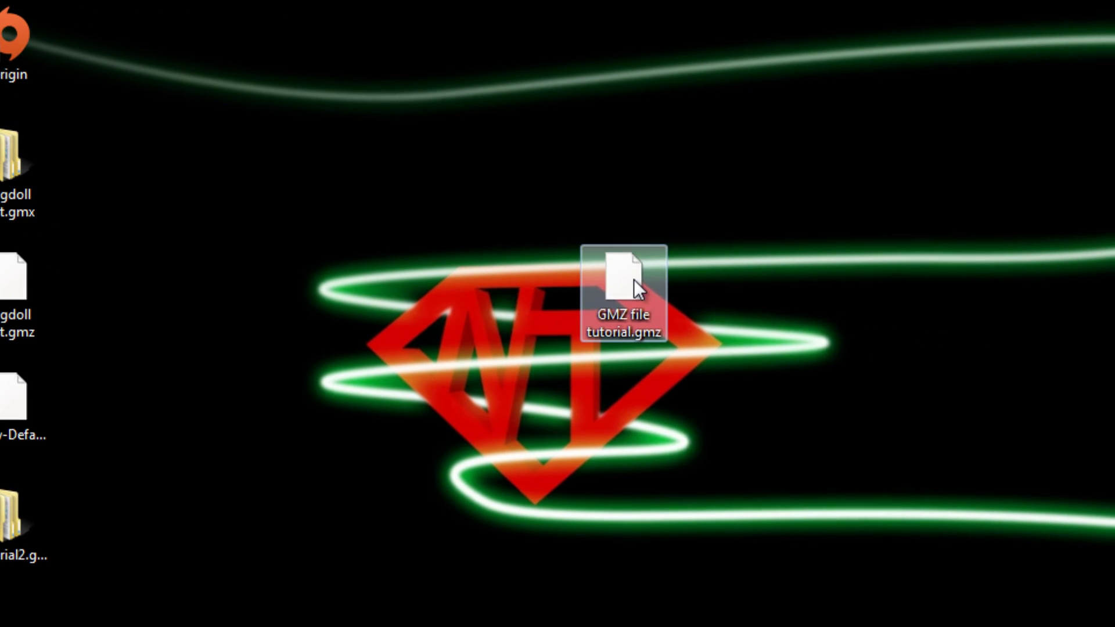
Step: View GMZ file tutorial.gmz's Properties, showing 1.00 MB (1,052,182 bytes), then close them
right_click(633, 280)
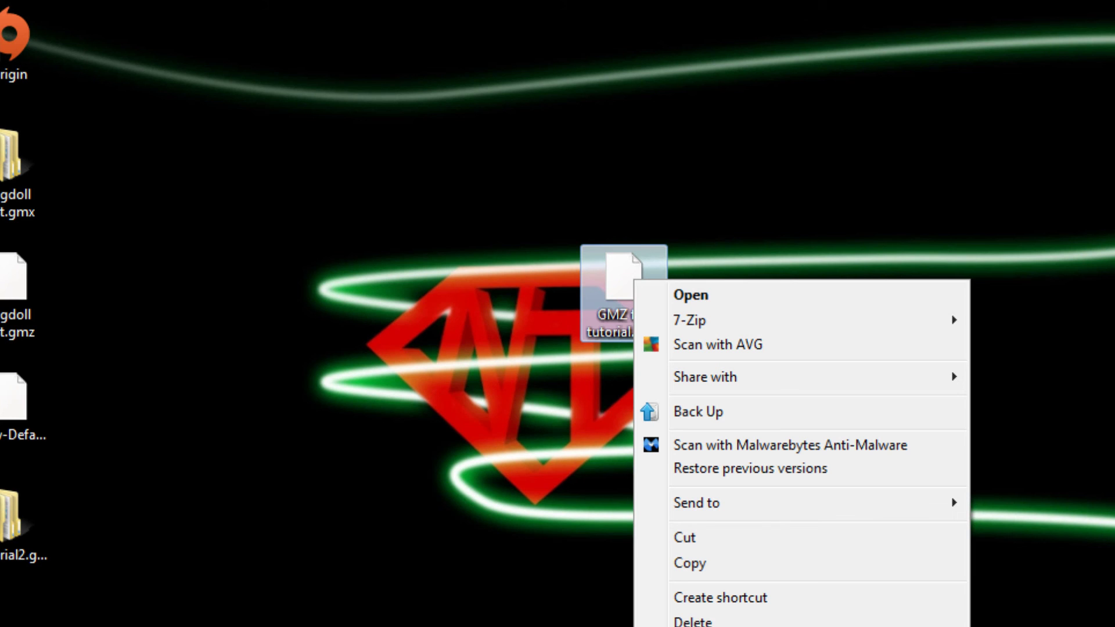
left_click(703, 626)
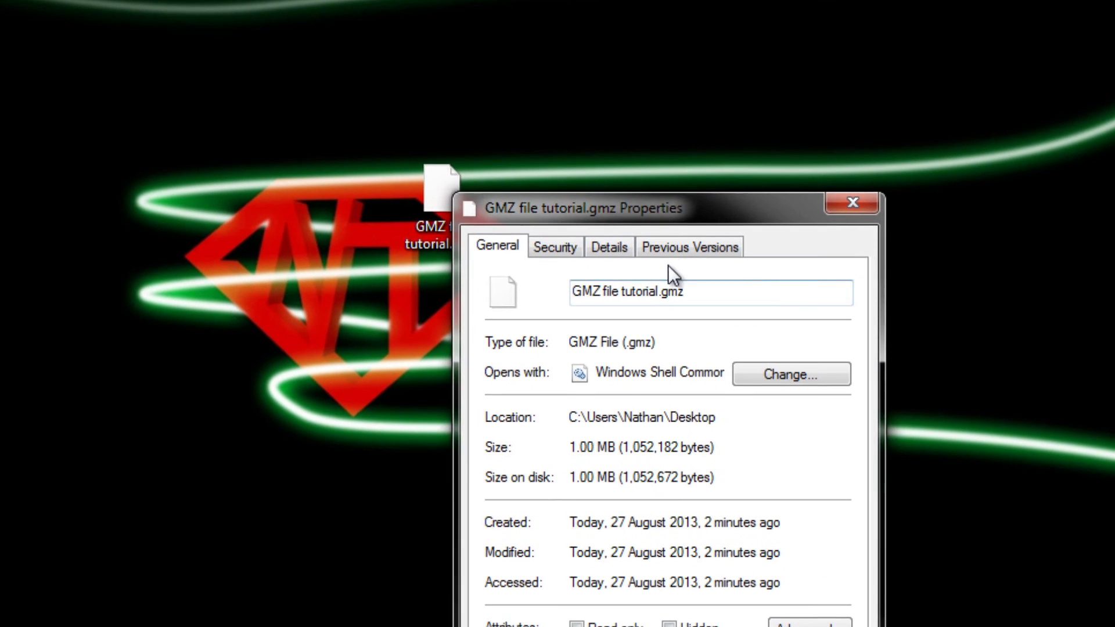
left_click_drag(686, 204, 752, 0)
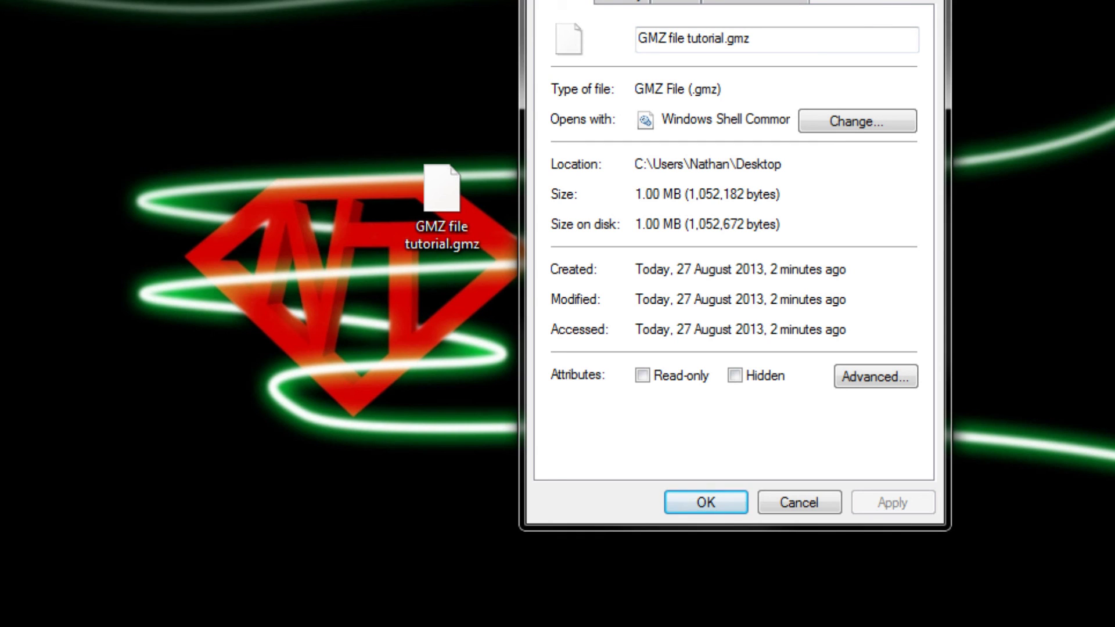
key("Escape")
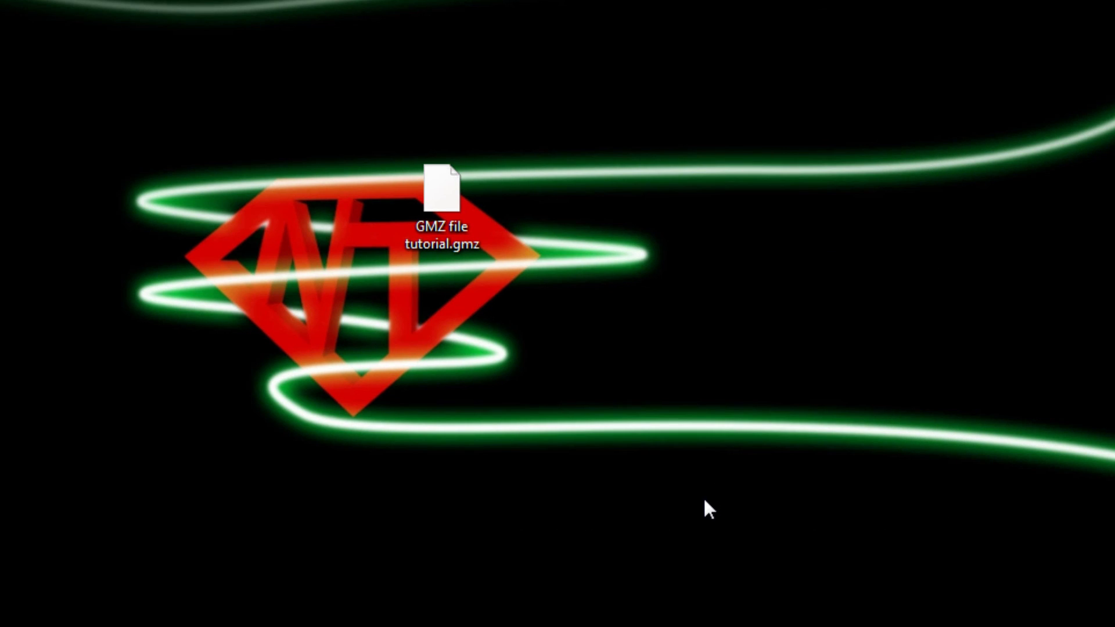